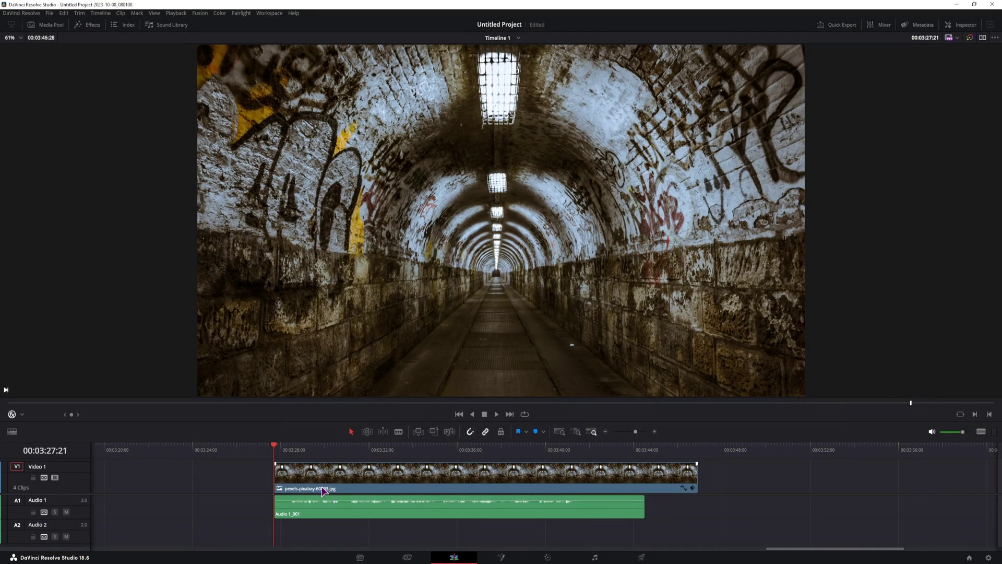
Preview the tunnel image clip, stop playback, and select the Audio 1 voice clip
click(299, 474)
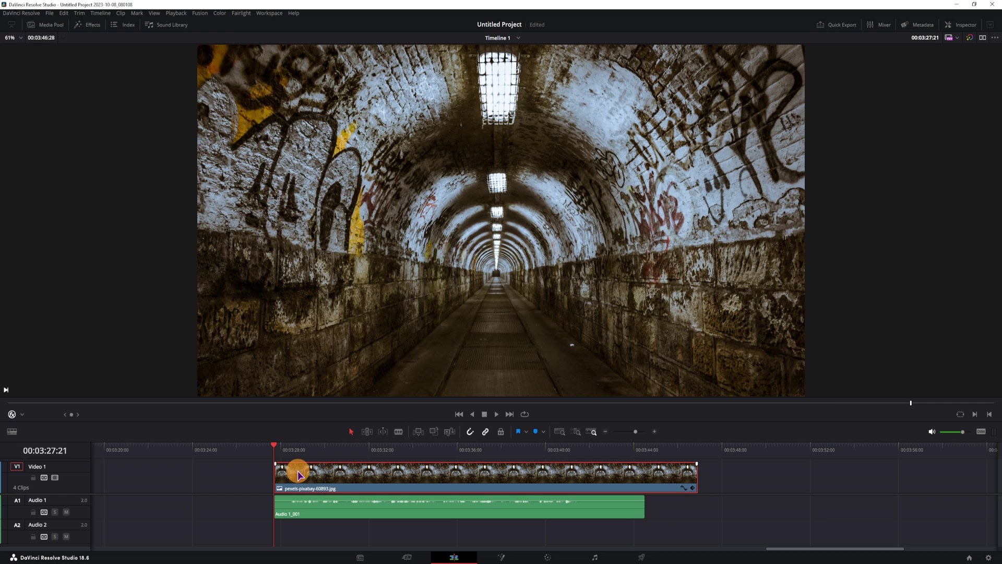
click(66, 511)
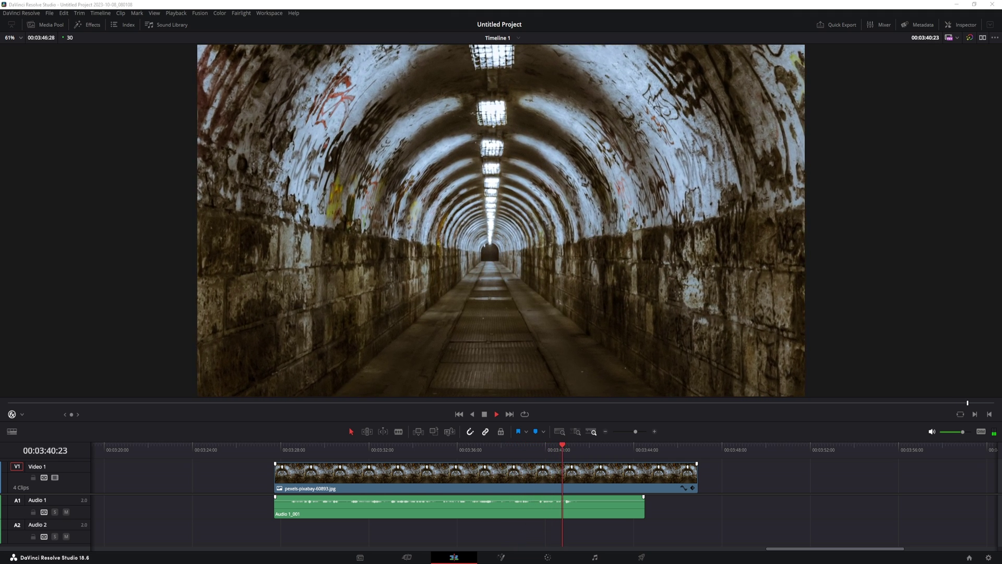
key(space)
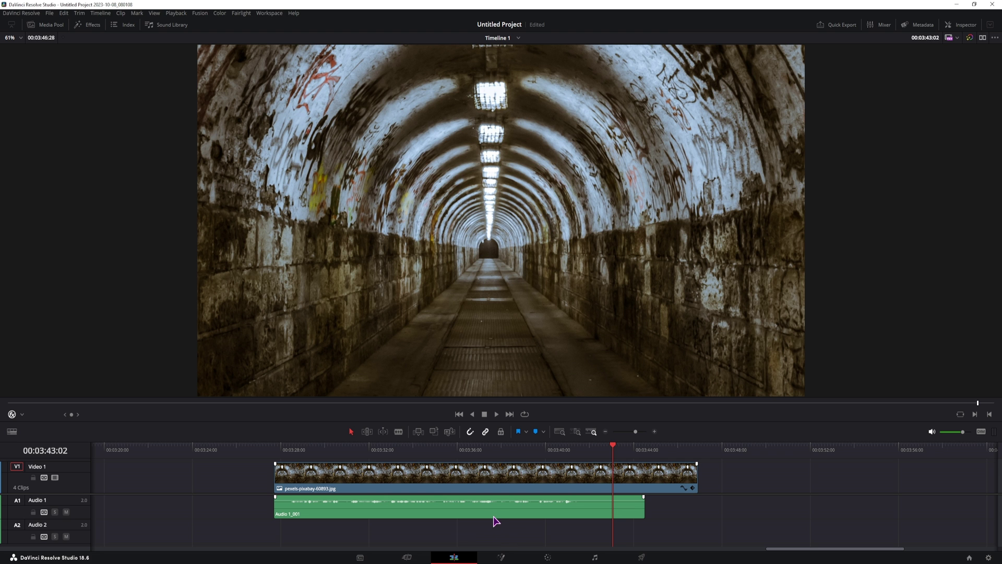
click(495, 509)
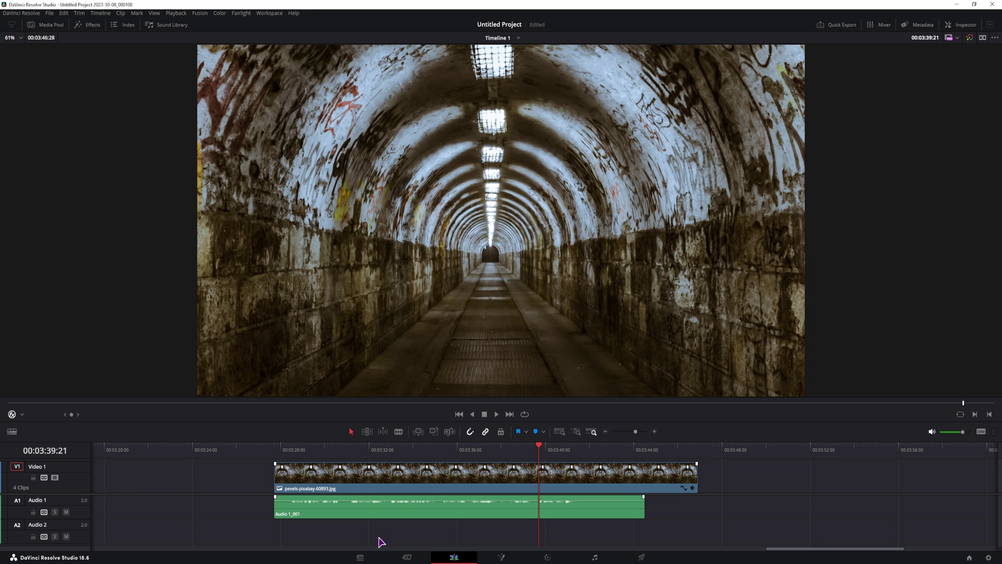
Apply the Fairlight FX Delay effect to the Audio 1_001 voice clip
click(96, 26)
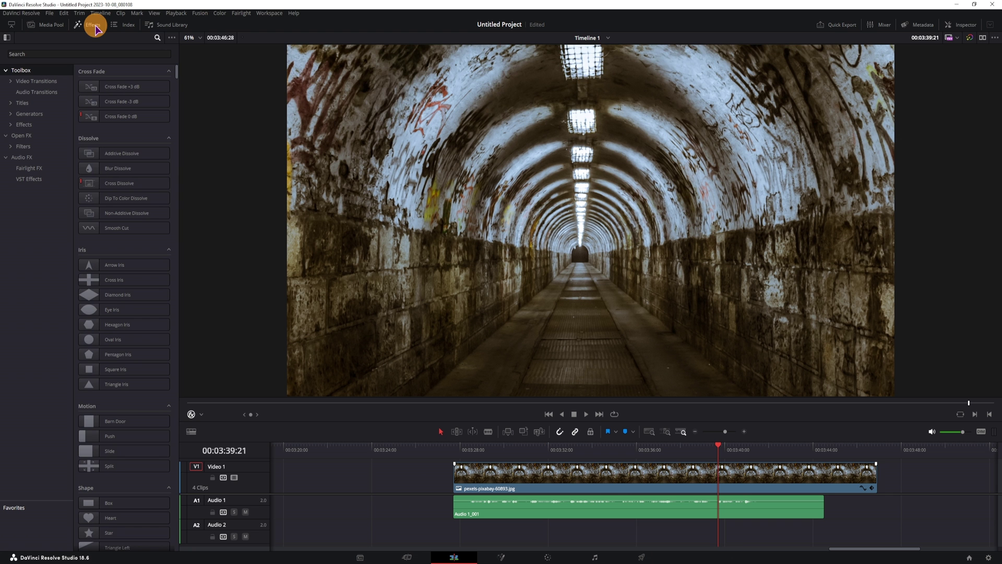
click(28, 158)
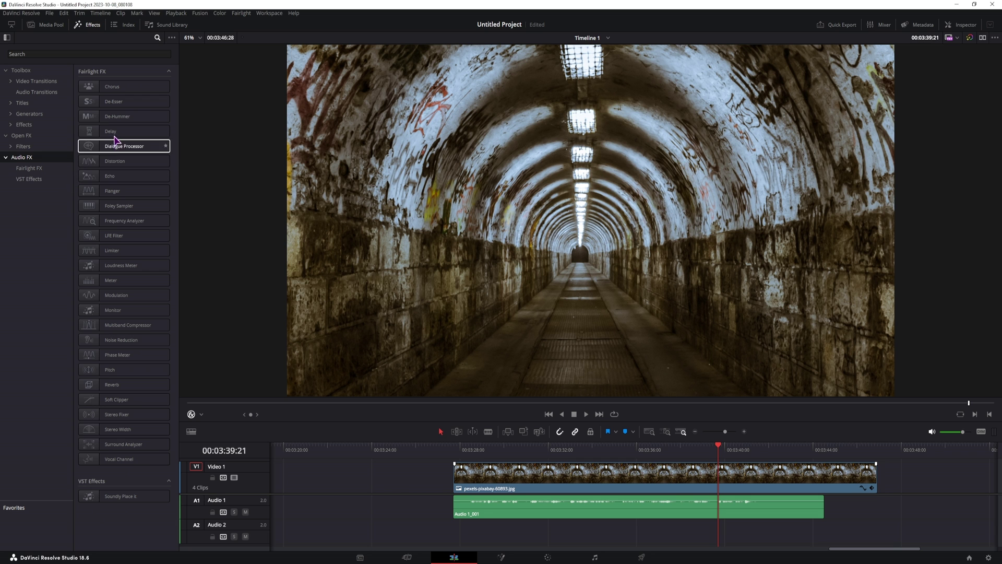
drag(114, 132, 678, 508)
click(682, 452)
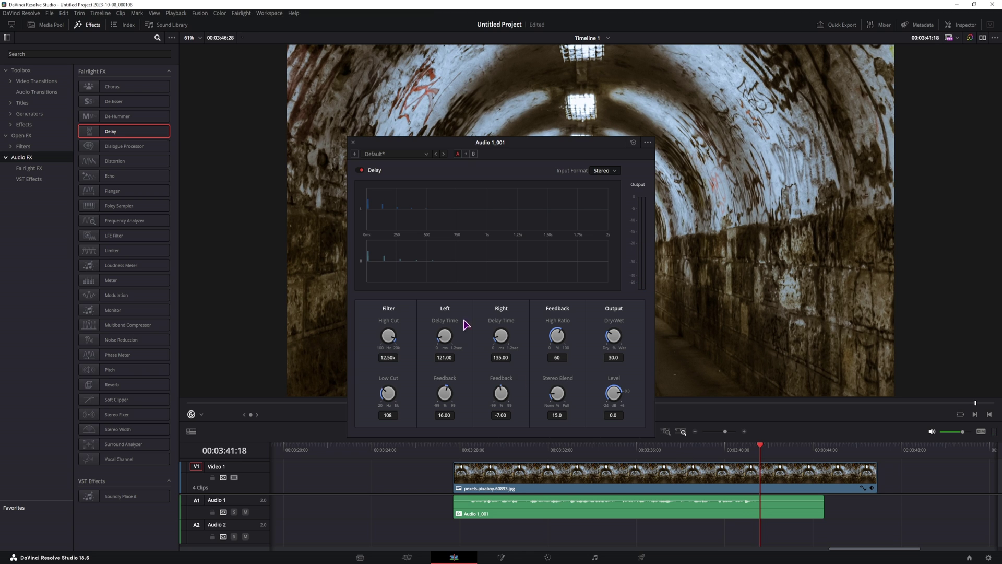
click(354, 143)
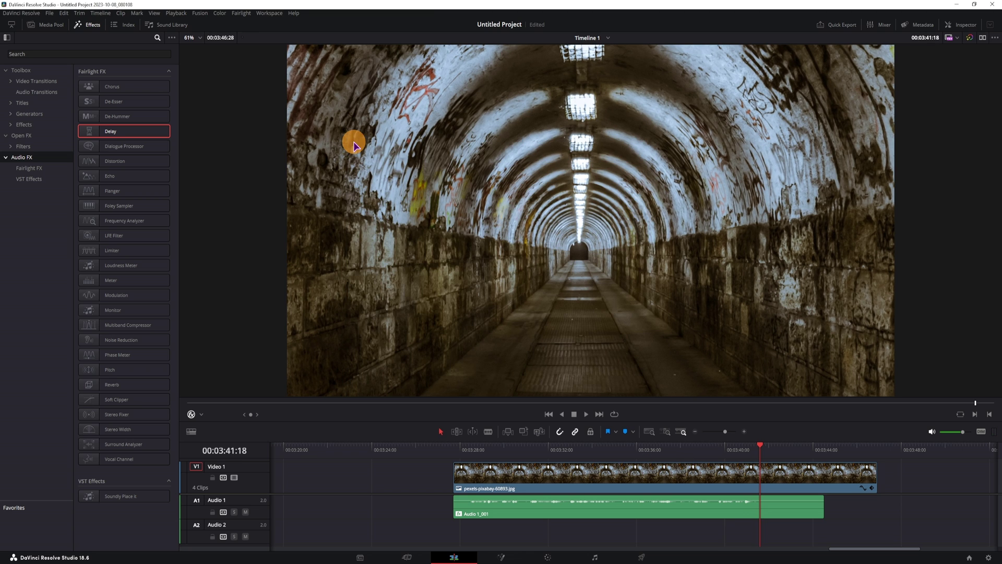
Add the Fairlight Echo effect to Audio 1_001 and play it back to hear the result
drag(112, 179, 705, 508)
click(682, 448)
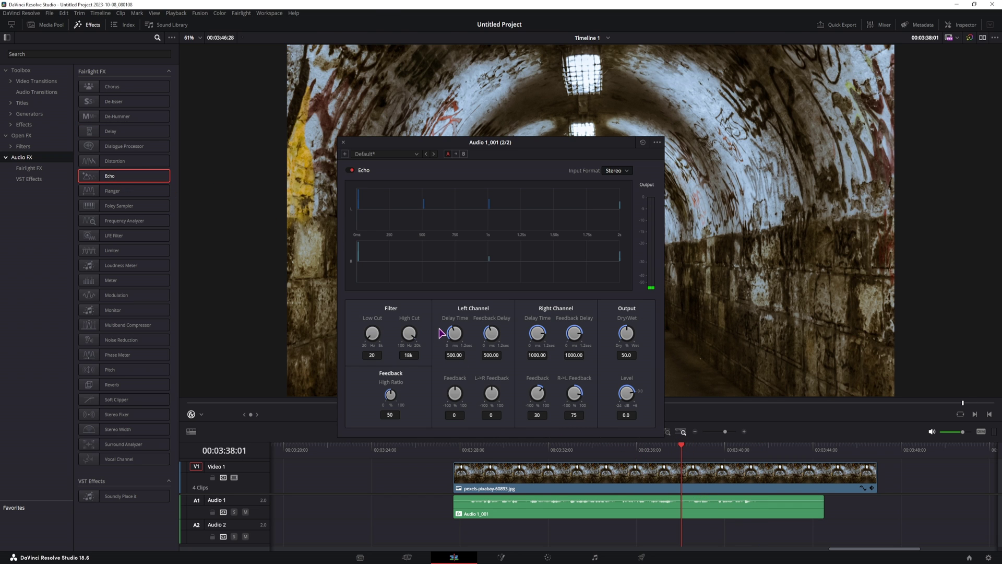
key(space)
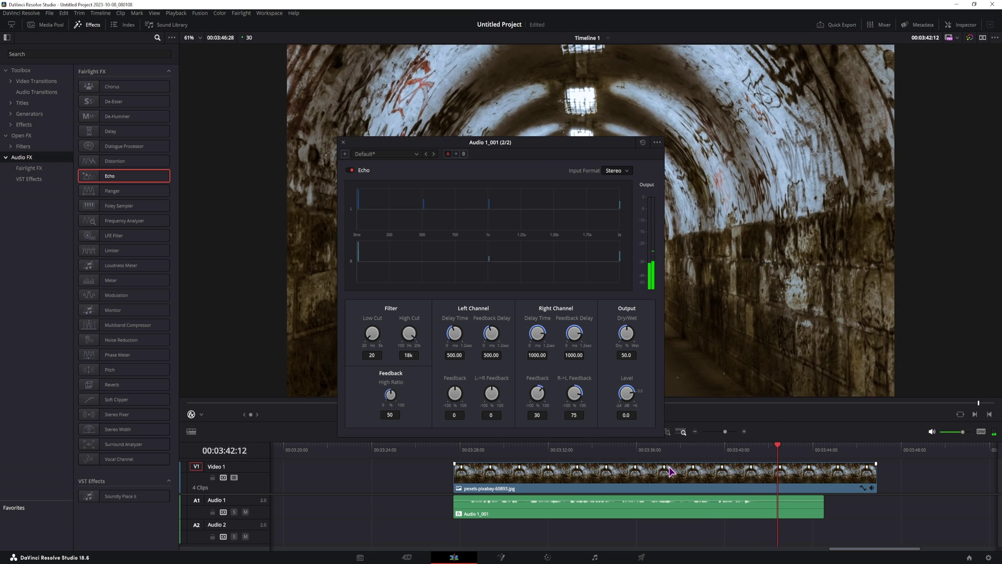
click(344, 142)
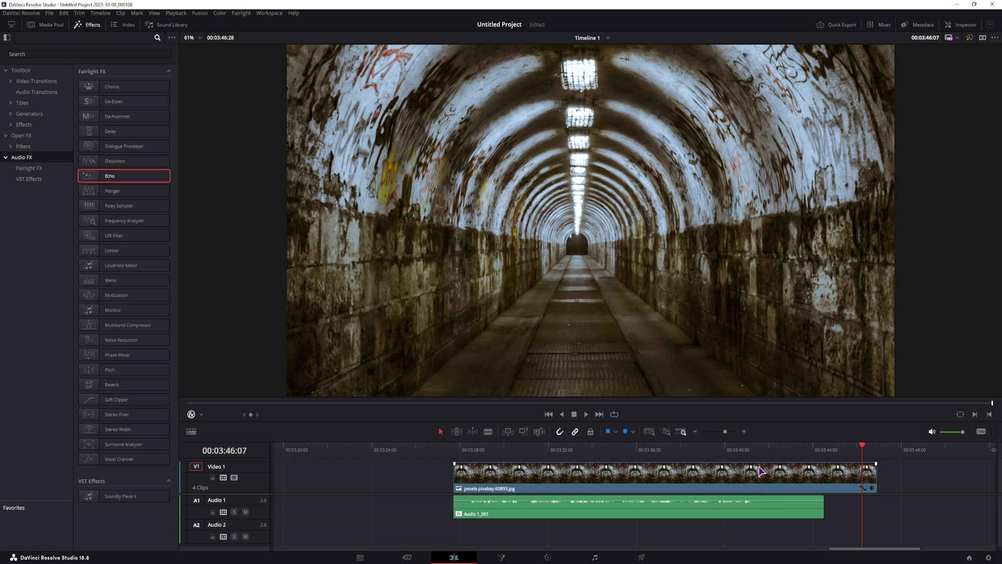
drag(754, 449, 821, 459)
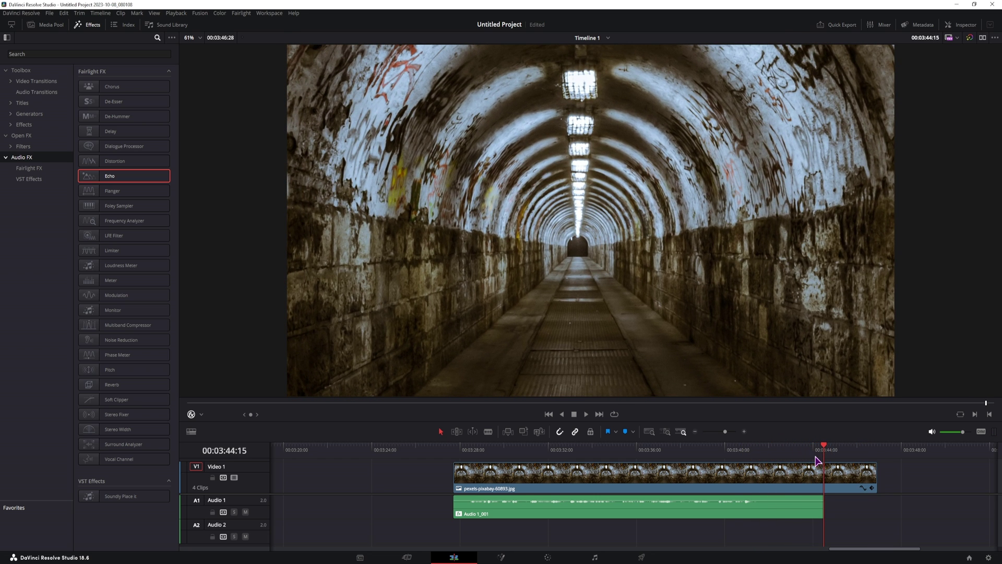
click(686, 448)
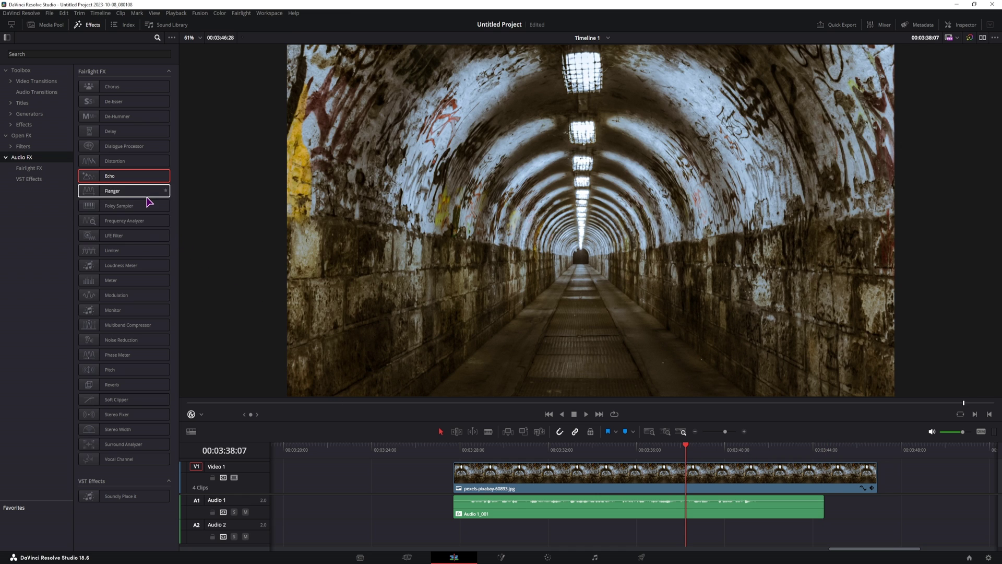
Apply Reverb to Audio 1_001 with an 88 m² room and 863 reverb time, then preview
drag(139, 385, 712, 513)
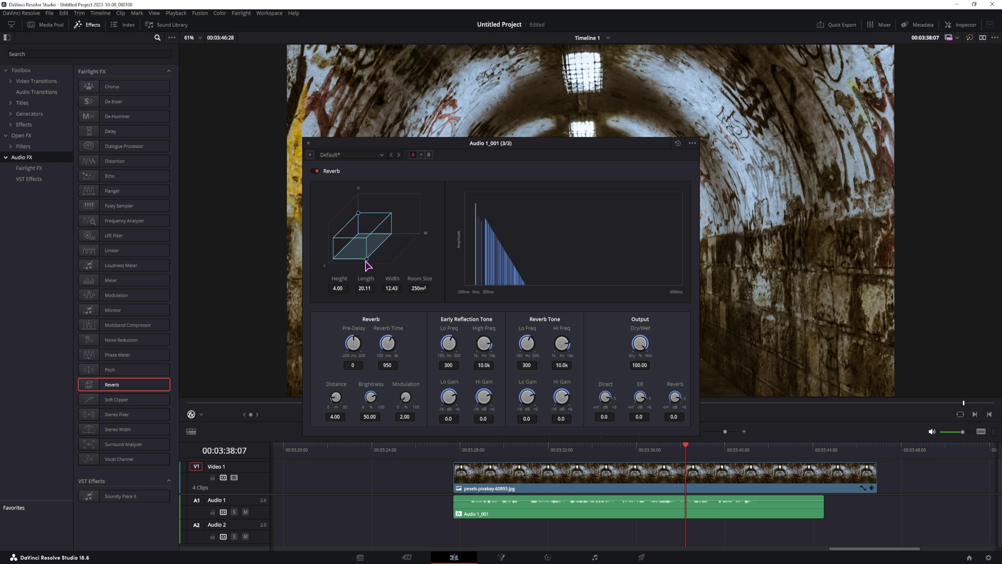
drag(366, 261, 384, 341)
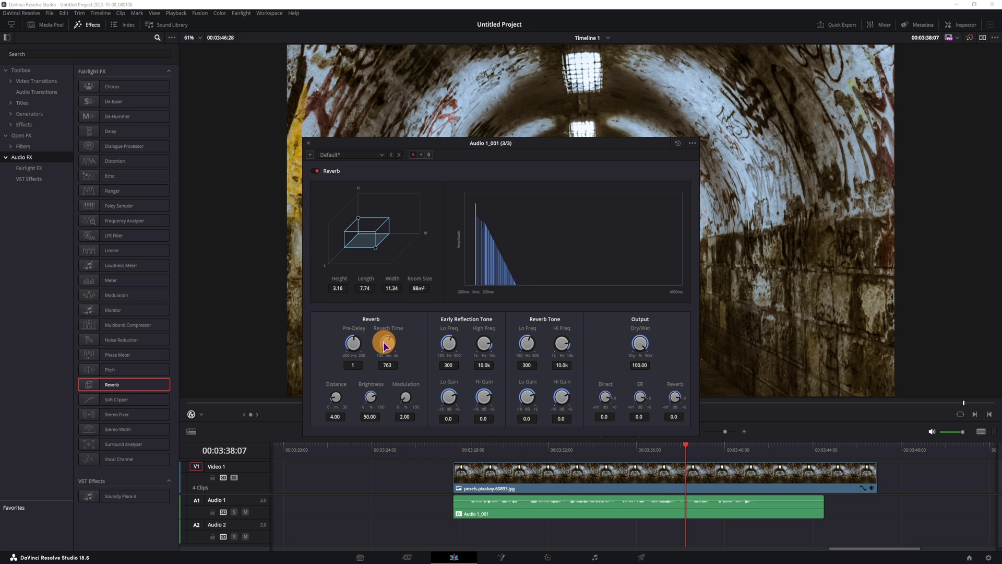
key(space)
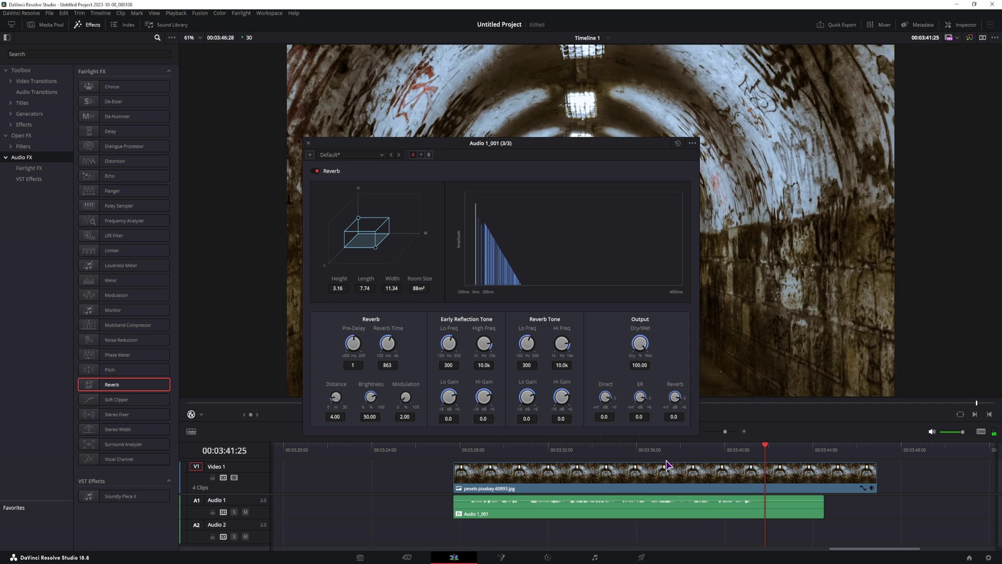
key(space)
click(309, 144)
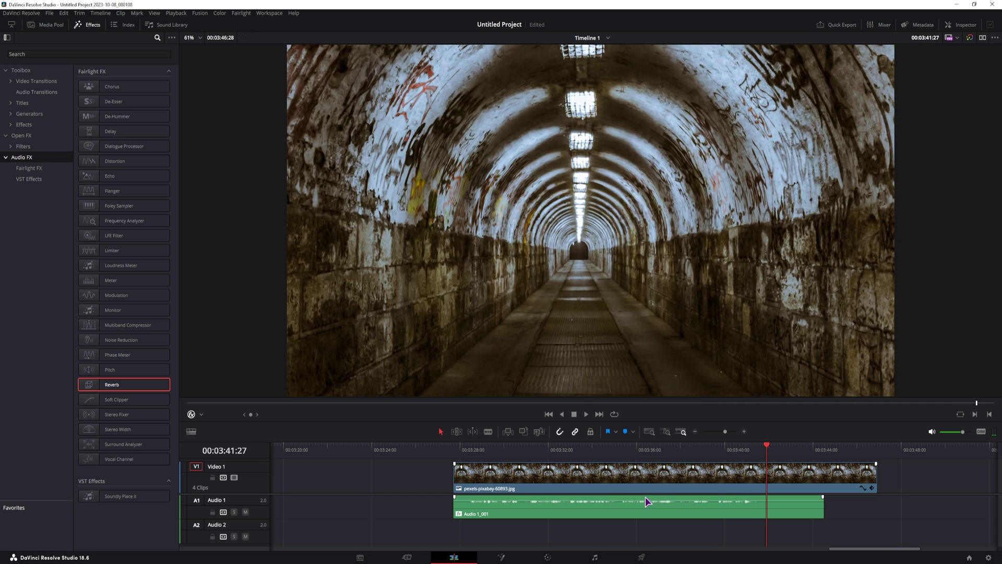
Show Audio 1_001's Delay, Echo and Reverb settings in the Inspector's Effects > Audio tab
click(778, 509)
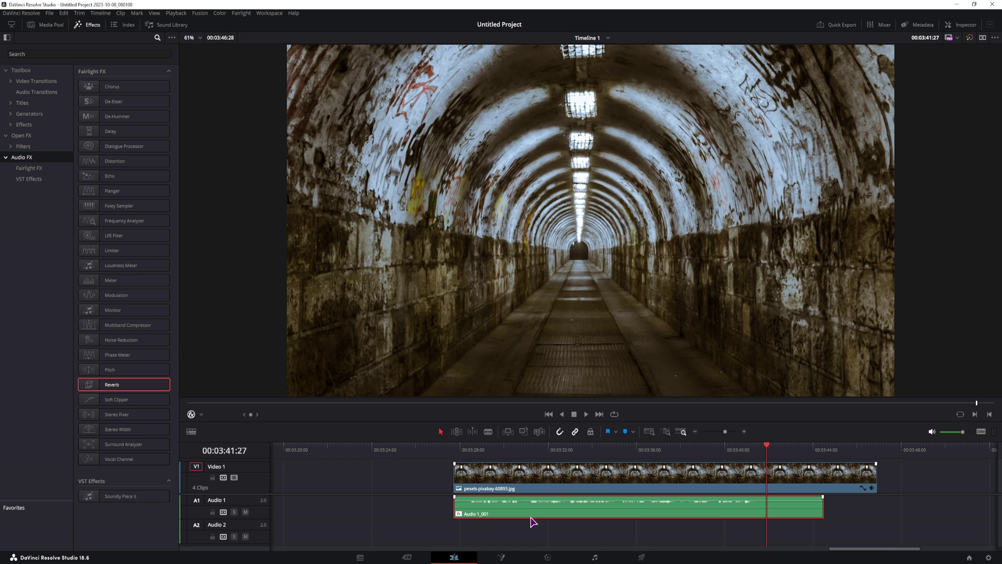
click(966, 25)
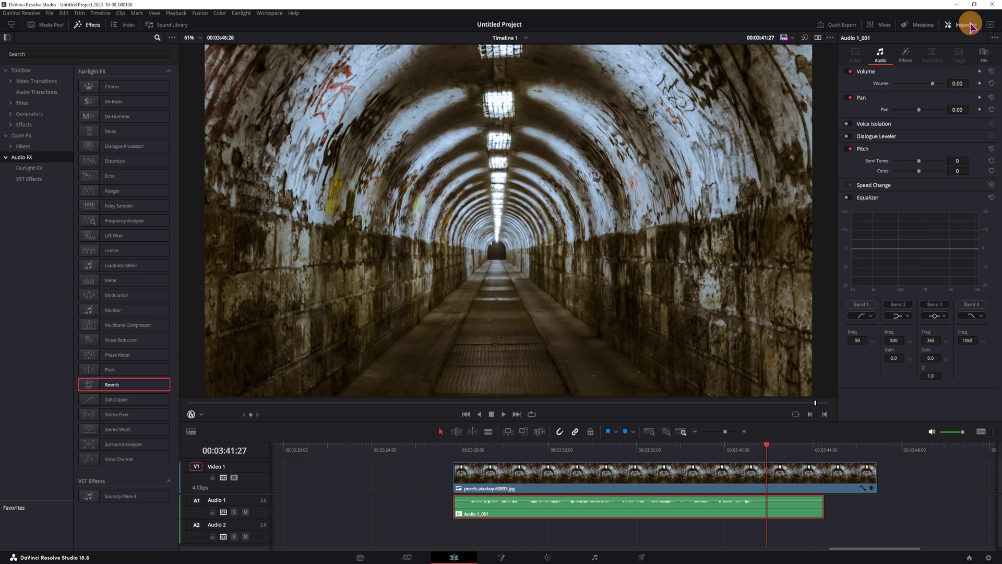
click(907, 56)
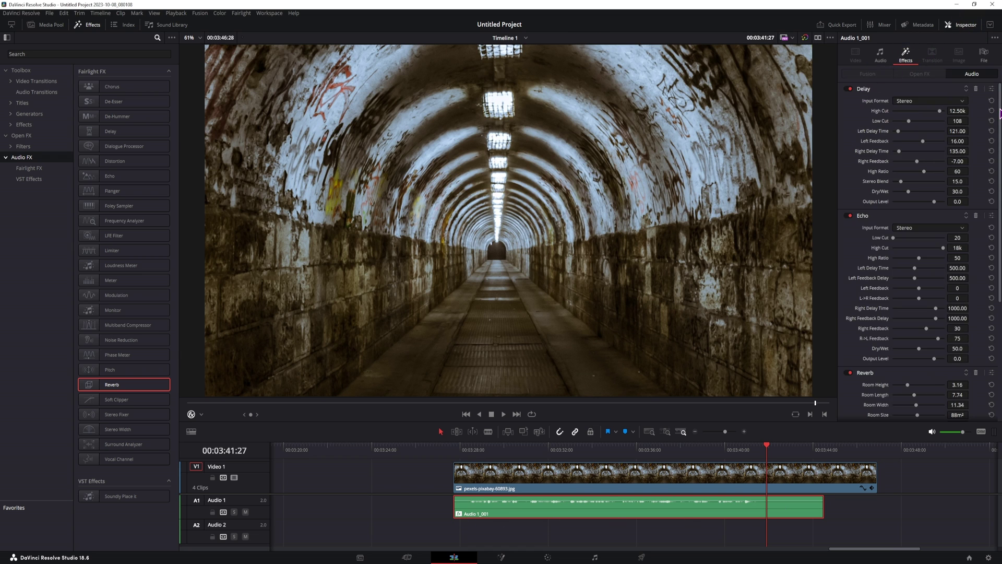
mouse_move(1000, 112)
mouse_down()
mouse_move(993, 217)
mouse_move(997, 93)
mouse_up()
click(849, 90)
click(992, 89)
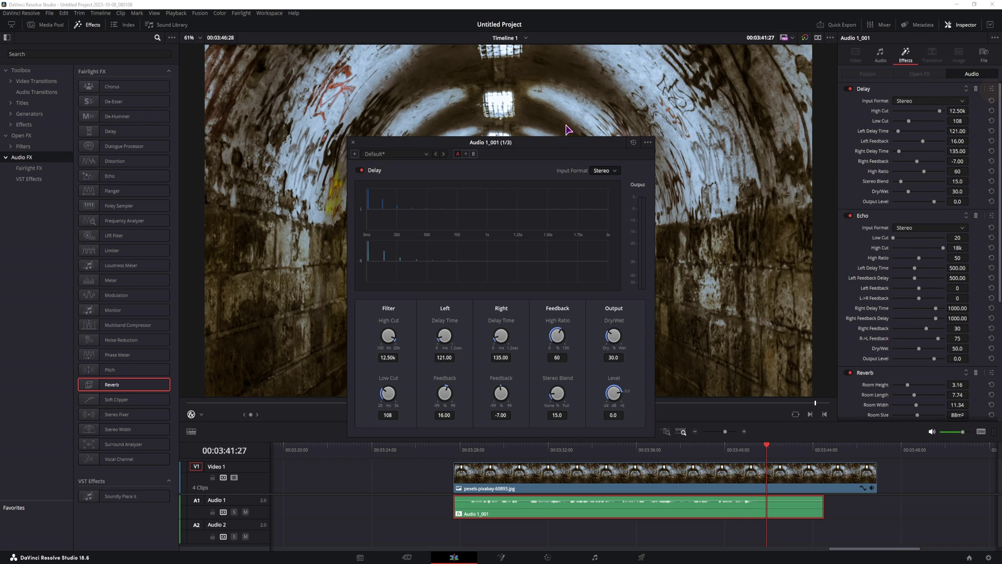
drag(528, 140, 580, 107)
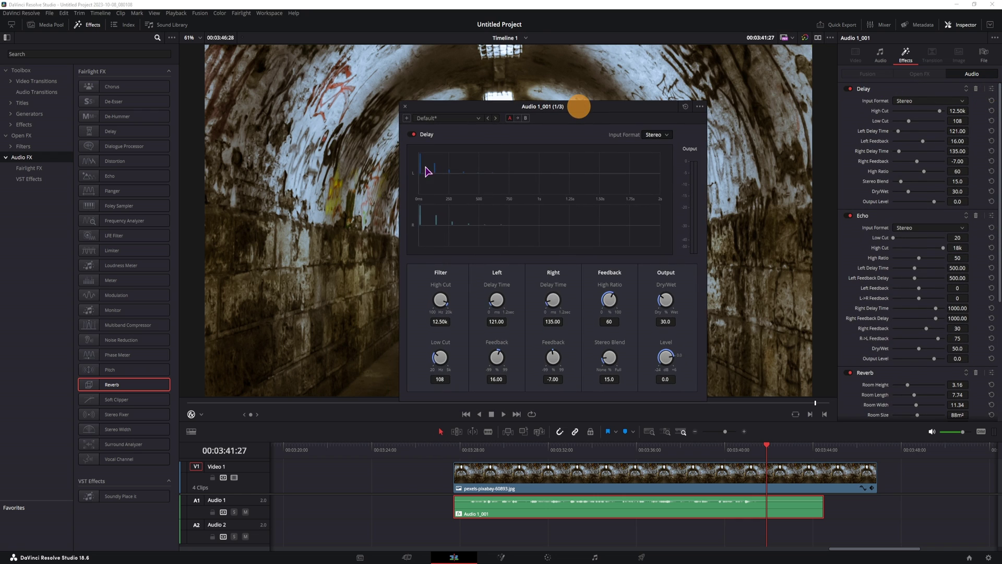
click(406, 107)
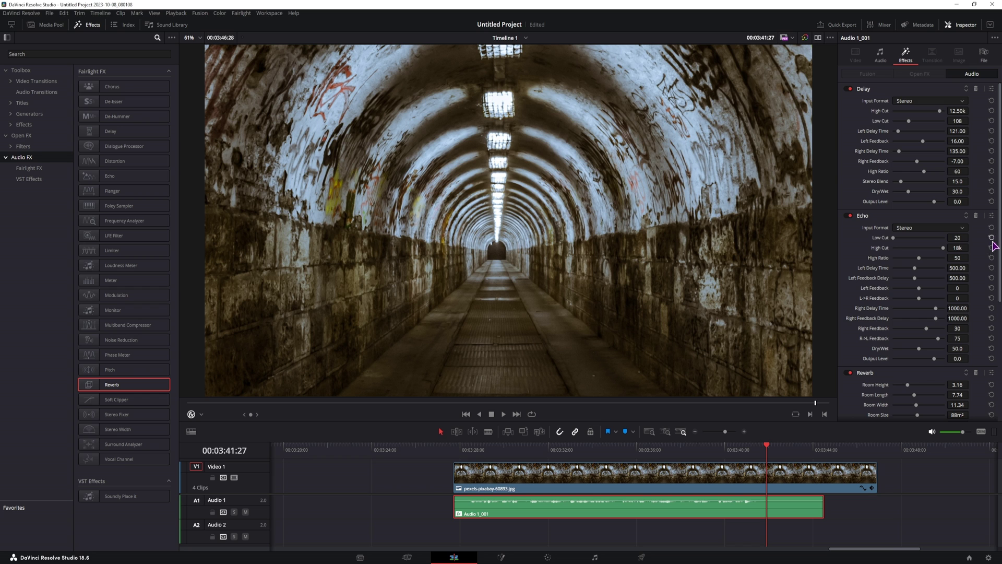
drag(1000, 265, 989, 232)
Delete the voice clip's audio effects in the Inspector
drag(573, 455, 629, 451)
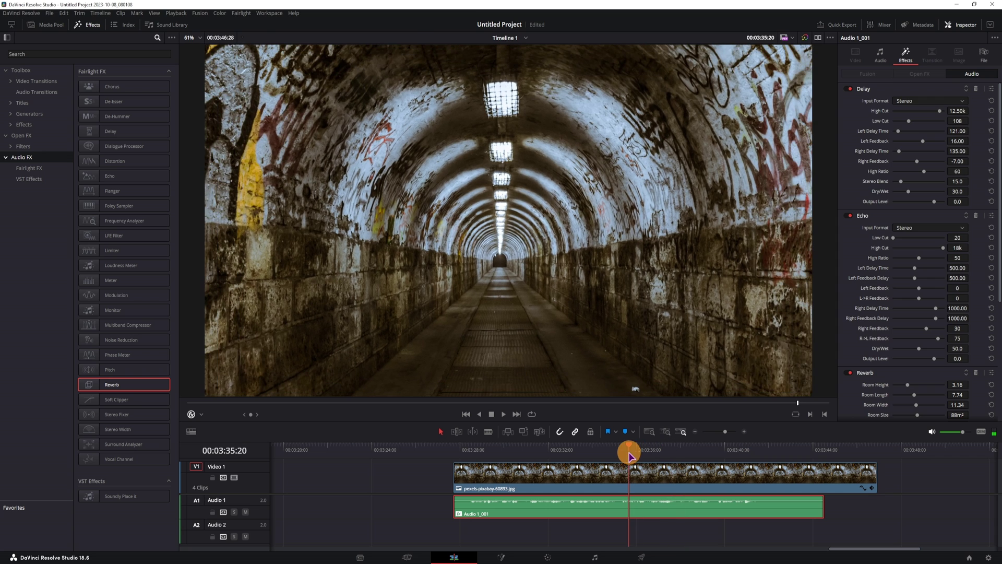
click(976, 89)
click(976, 89)
Link the tunnel image clip with the Audio 1_001 voice clip using Link Clips
click(662, 511)
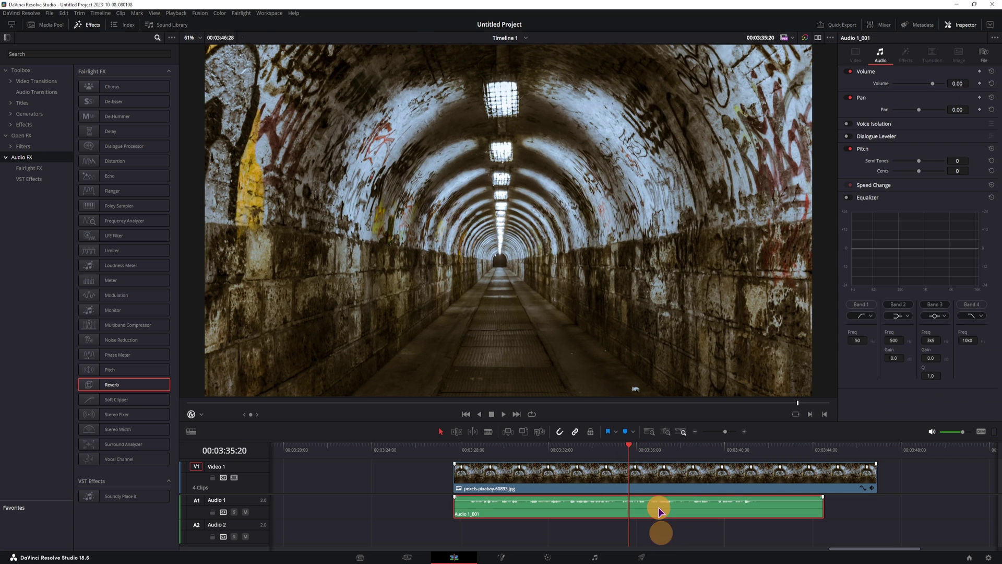
click(660, 474)
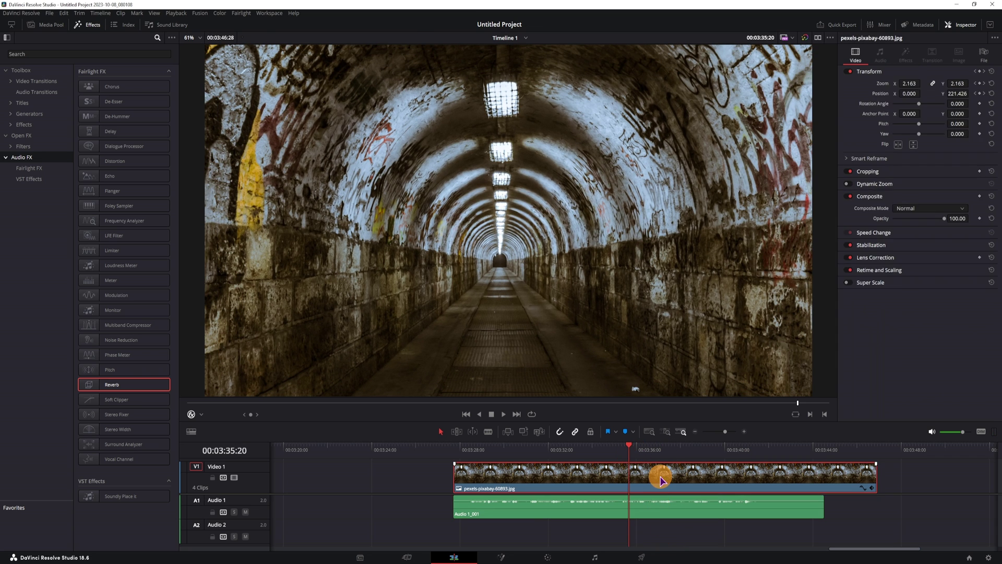
click(573, 477)
right_click(575, 475)
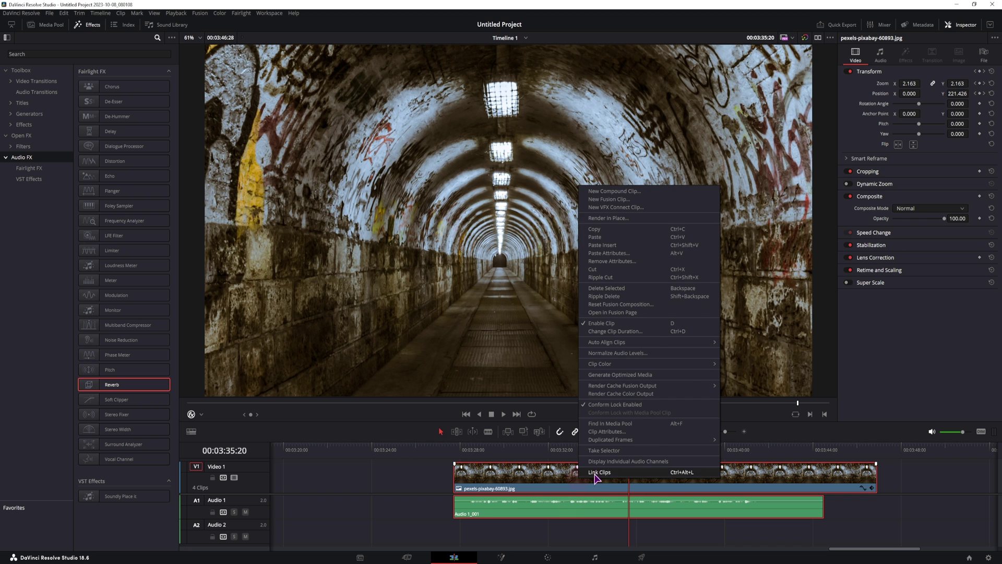
click(597, 472)
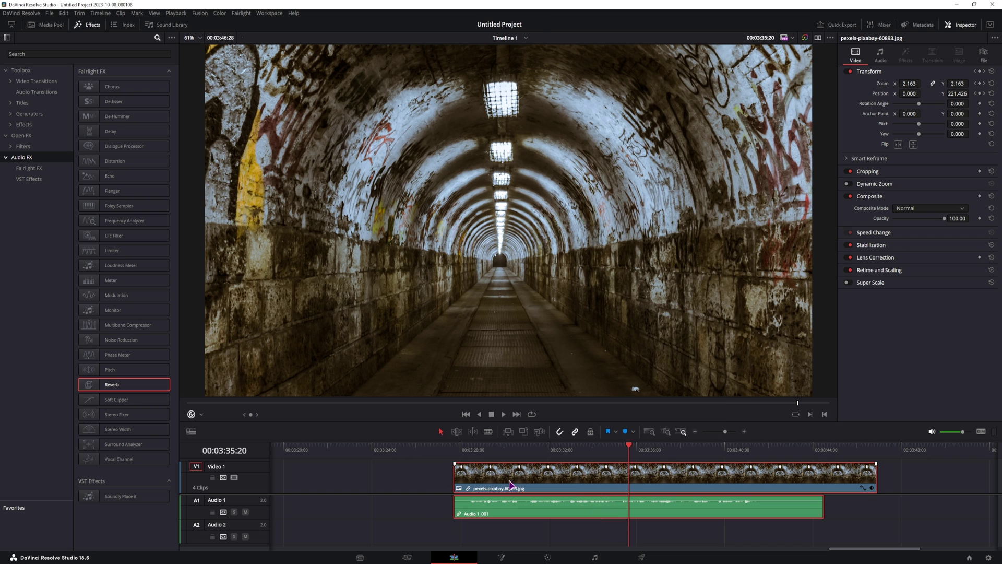
Duplicate Audio 1_001 onto A2 directly below the original, then play both tracks to check
click(668, 515)
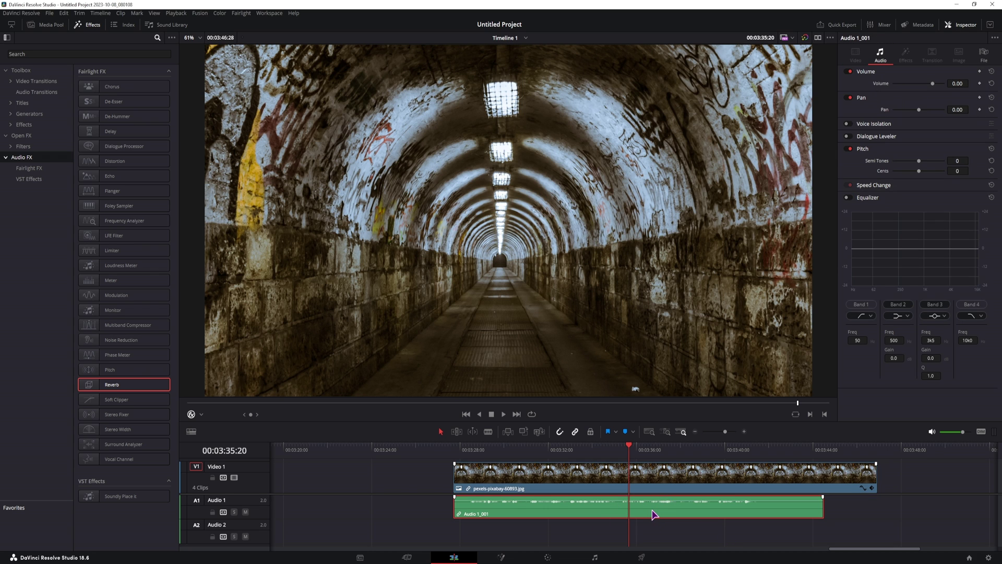
drag(654, 515, 652, 533)
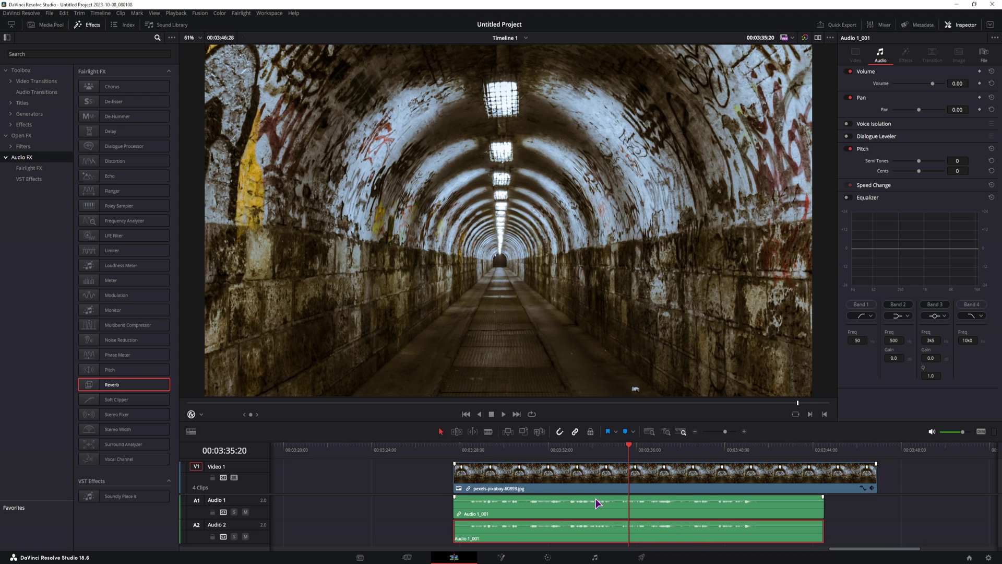
click(617, 452)
key(space)
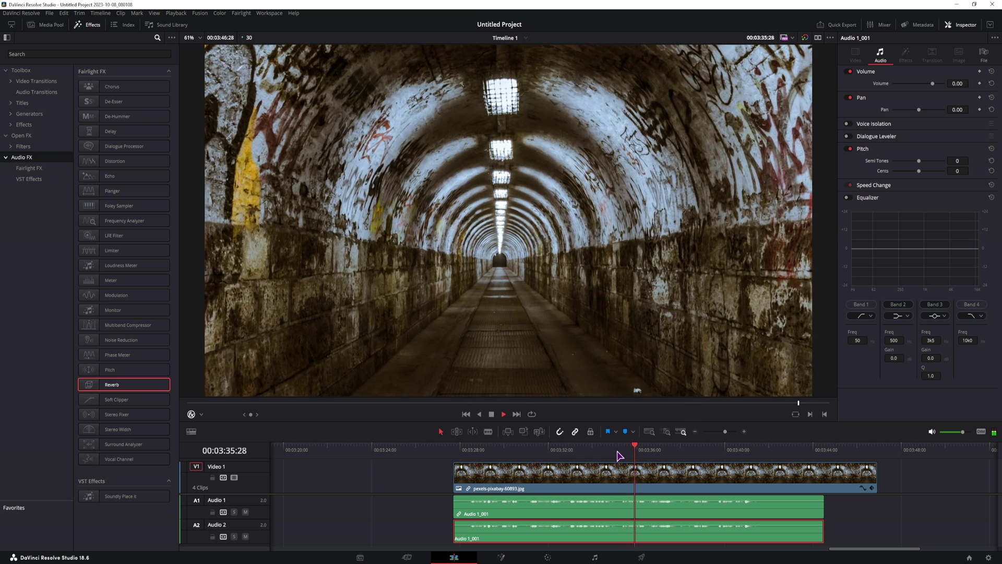
click(618, 448)
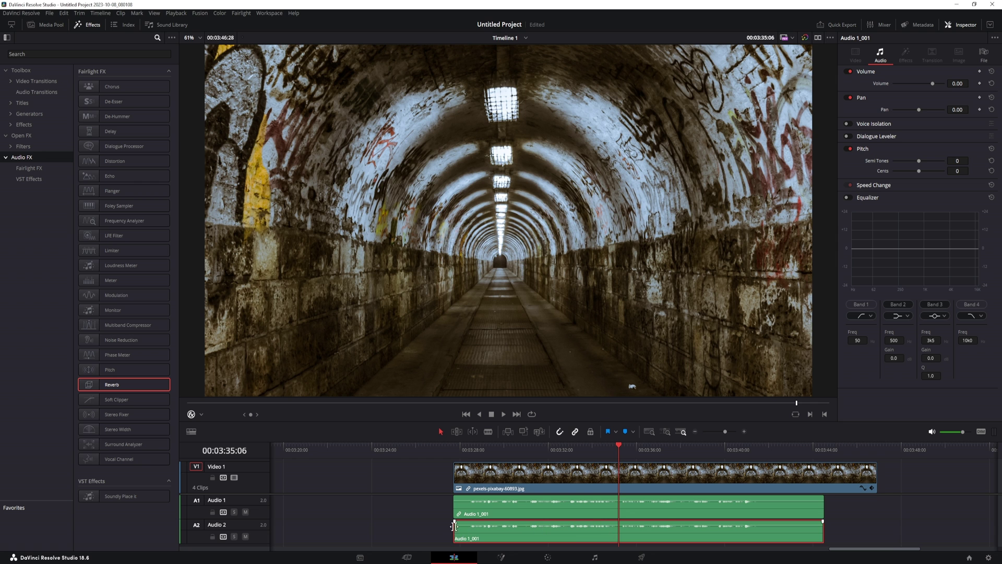
Trim the A2 copy to start at the playhead and add Reverb, Echo and Delay to it
drag(459, 529, 620, 530)
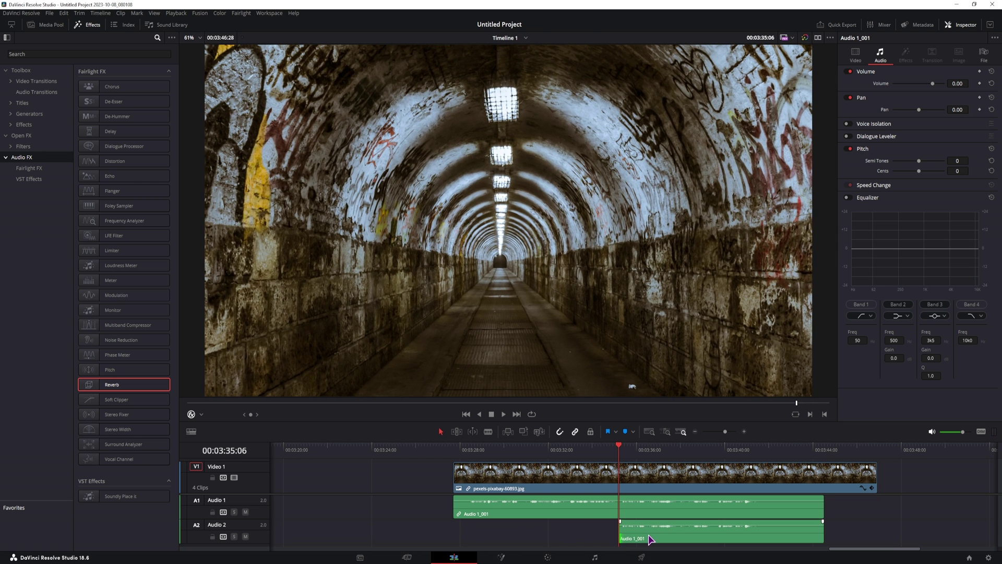
click(650, 539)
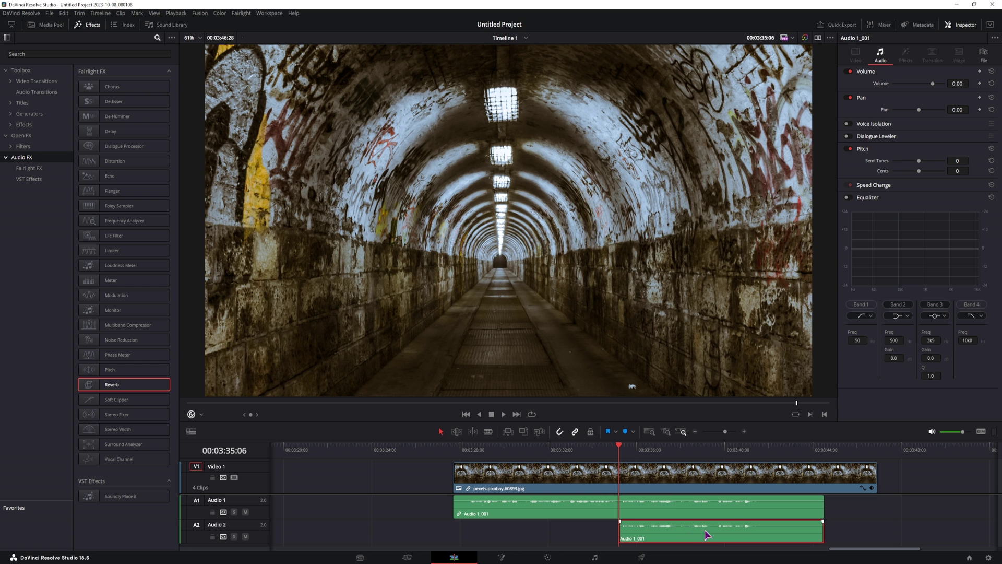
drag(121, 389, 652, 532)
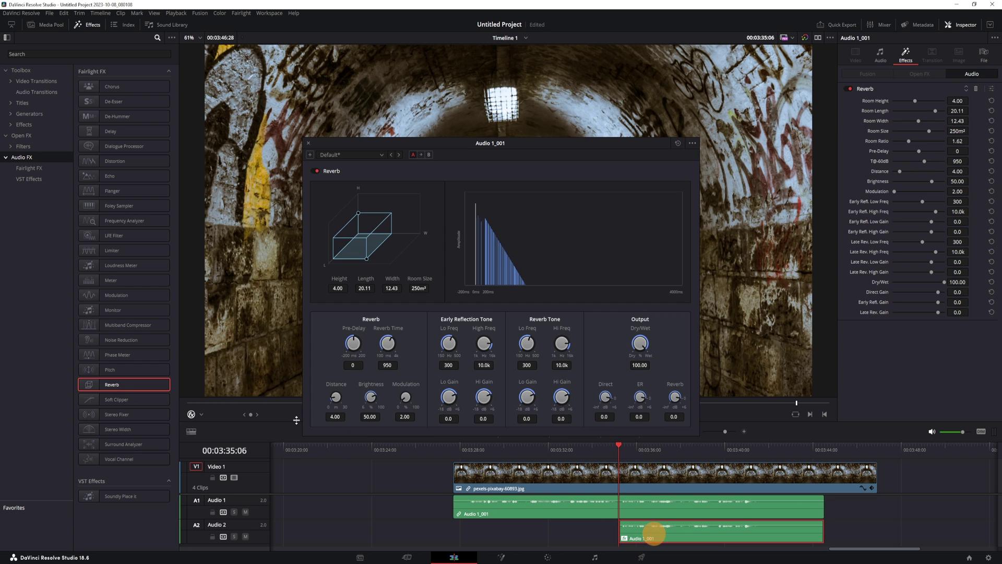
drag(125, 176, 650, 536)
drag(121, 132, 662, 532)
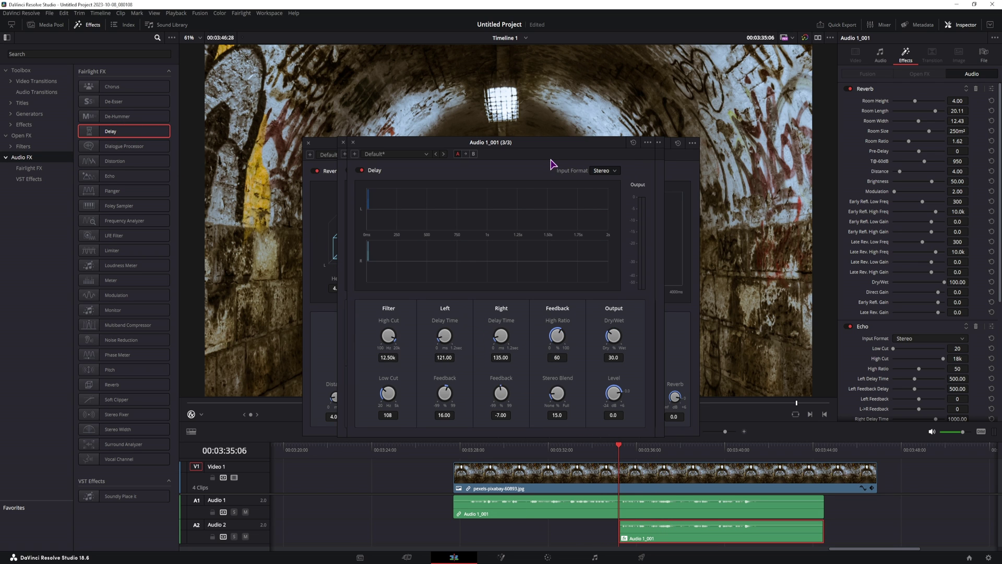
Dismiss the three effect windows and give the A2 clip a fade-in
click(353, 142)
click(343, 142)
click(308, 142)
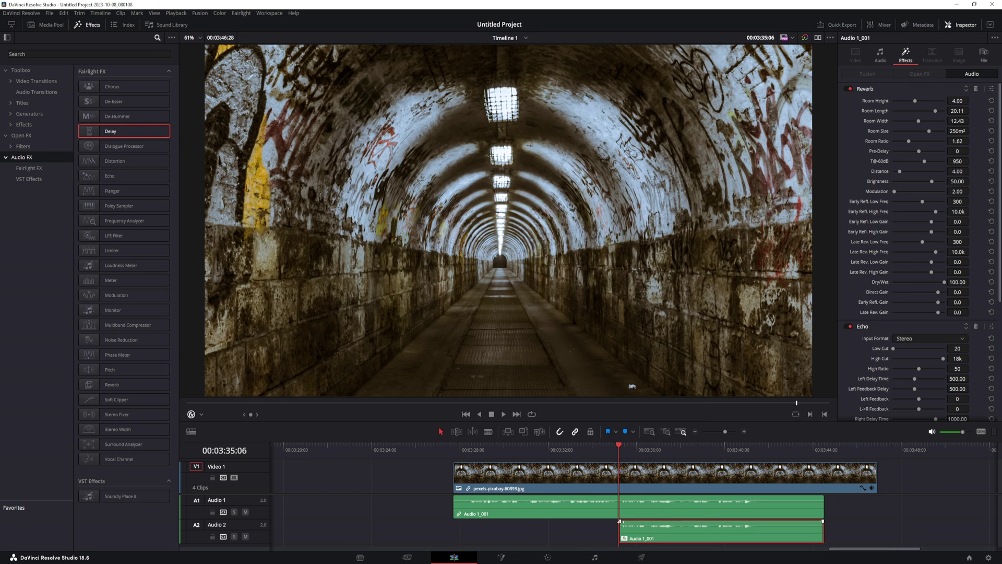
drag(619, 521, 687, 525)
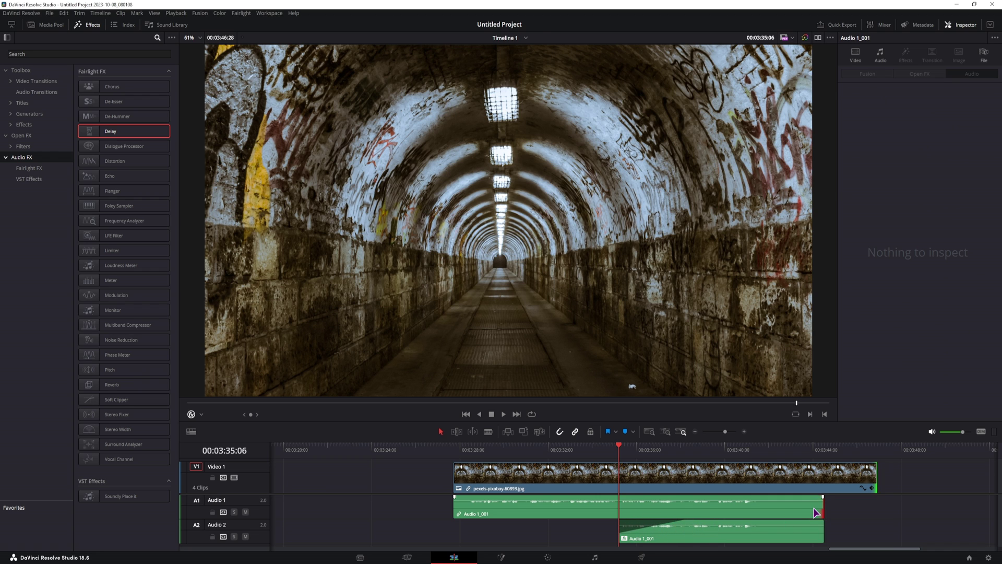
Shorten the A1 voice clip's end, fade it out over a long ramp, and play the crossfade
click(815, 513)
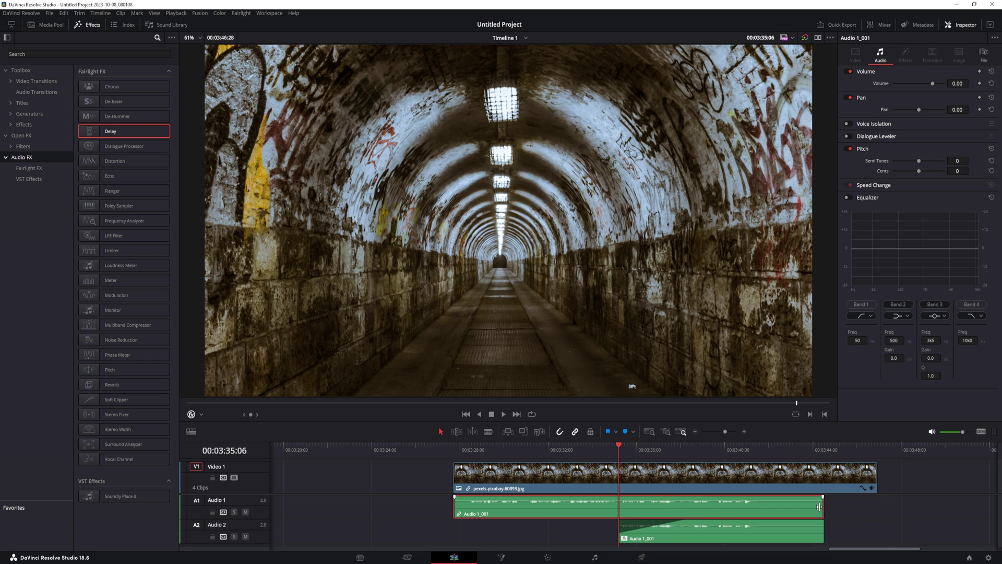
click(800, 477)
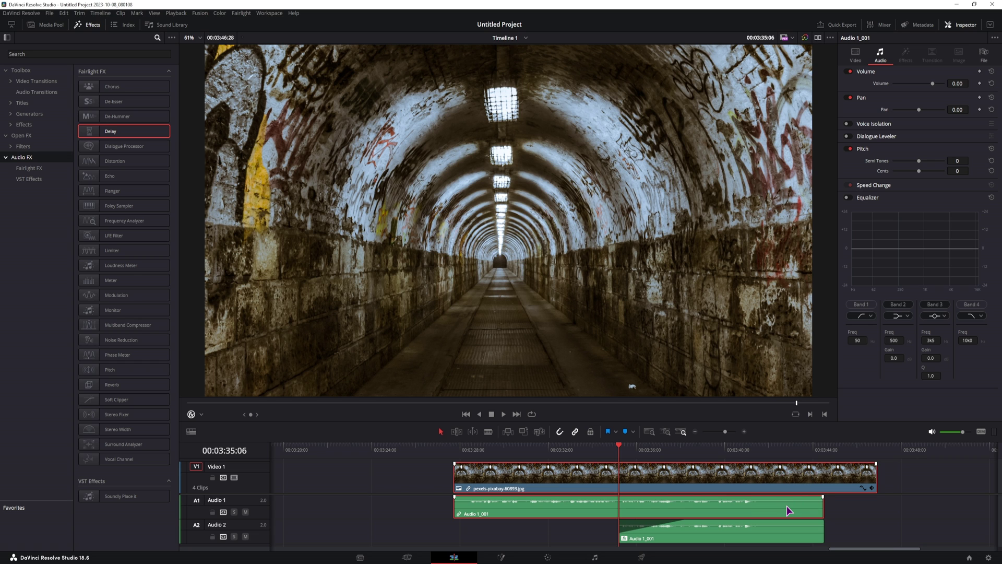
click(835, 515)
click(804, 510)
drag(816, 514, 755, 515)
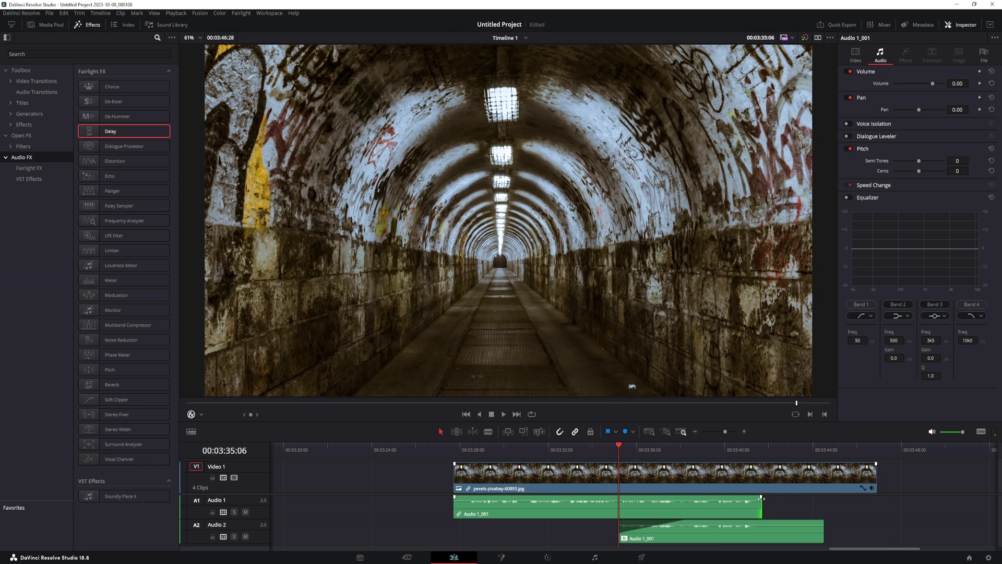
drag(761, 498, 619, 503)
click(591, 447)
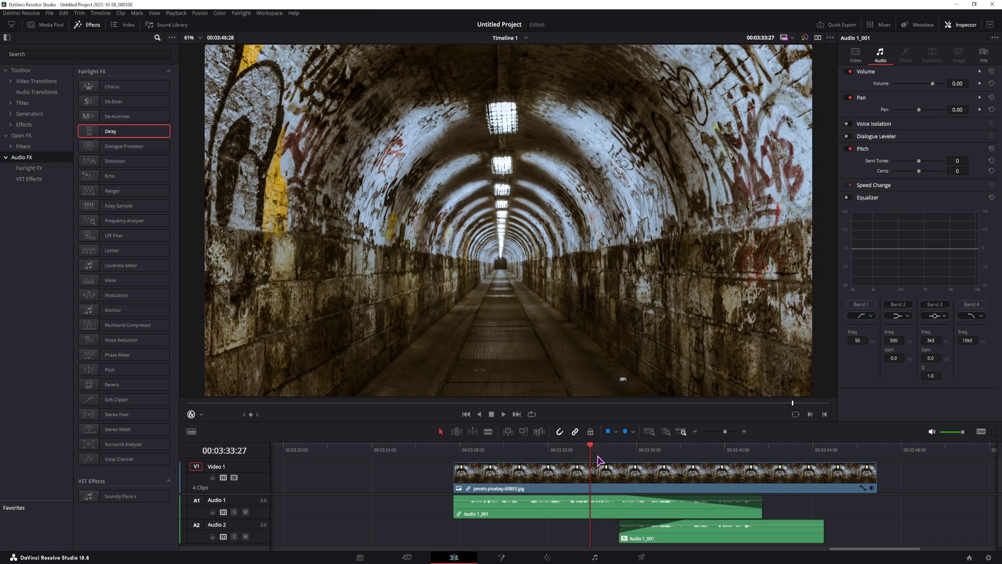
key(space)
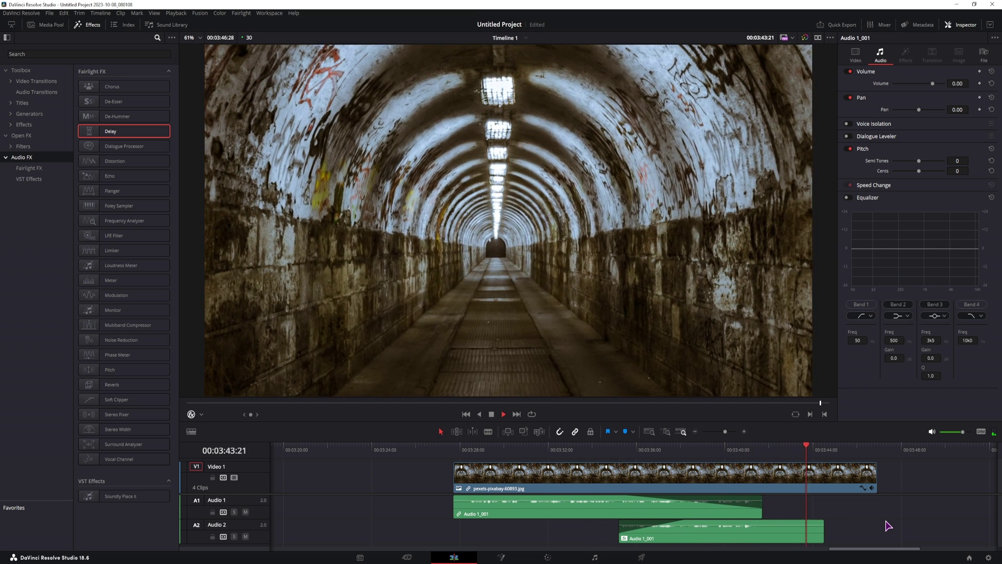
Replace the effected A2 clip with a fresh Audio 1_001 copy trimmed to start later
key(space)
mouse_move(650, 532)
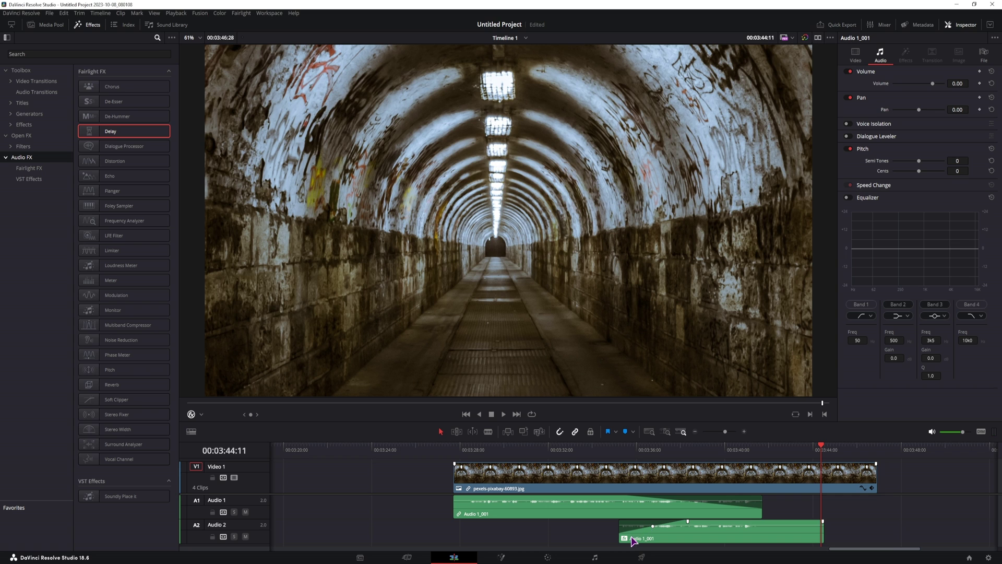
click(706, 535)
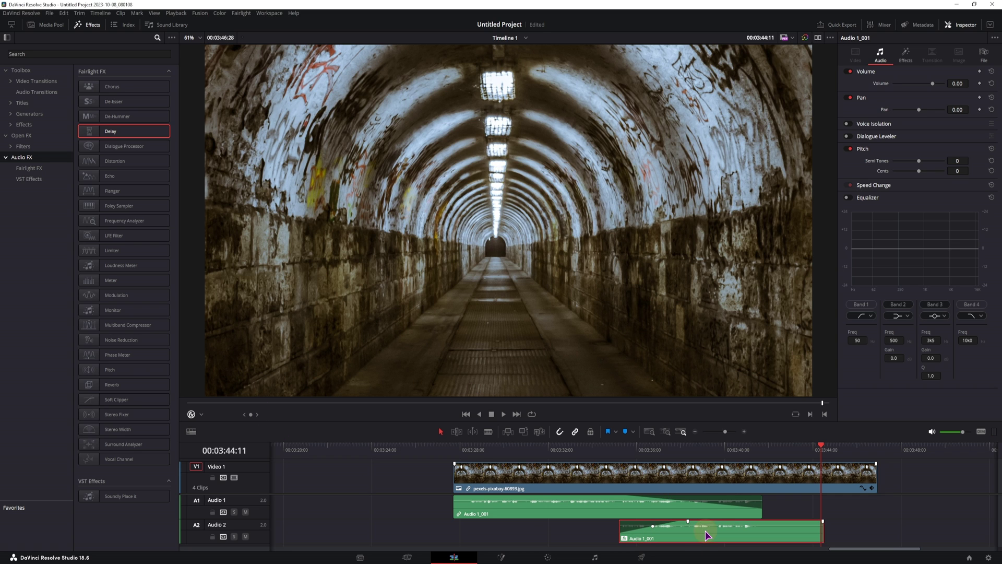
key(Delete)
drag(653, 512, 656, 528)
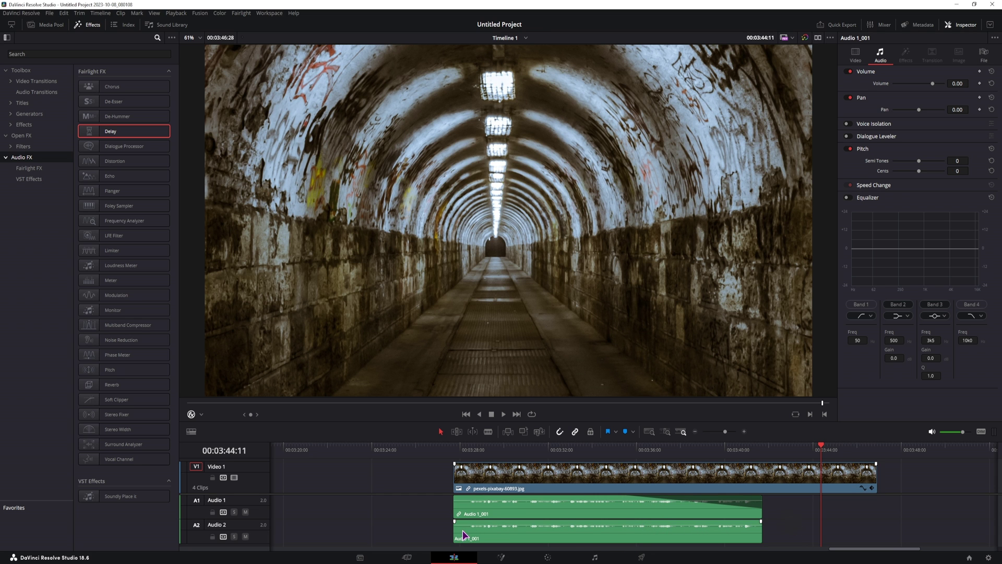
drag(455, 530, 617, 532)
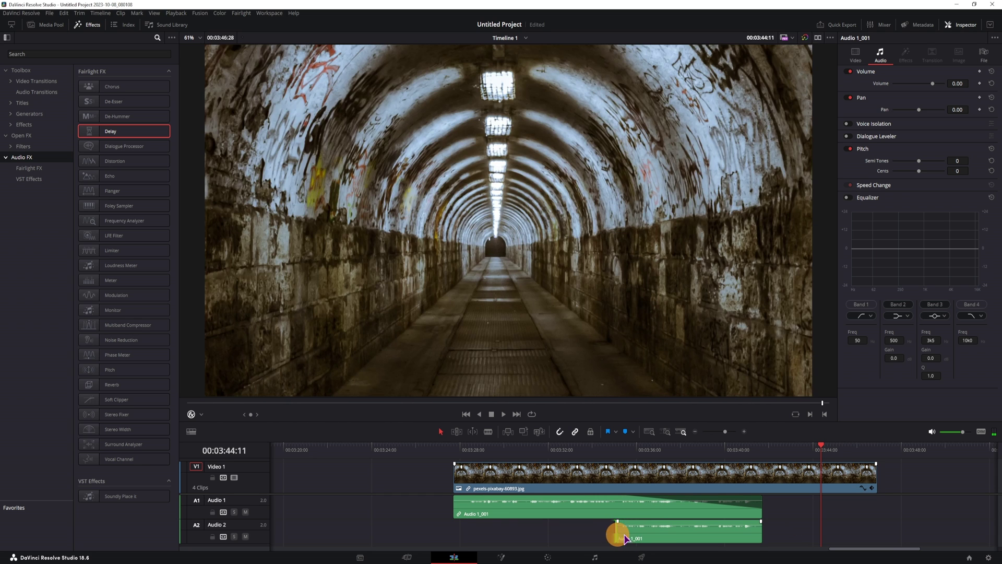
click(126, 498)
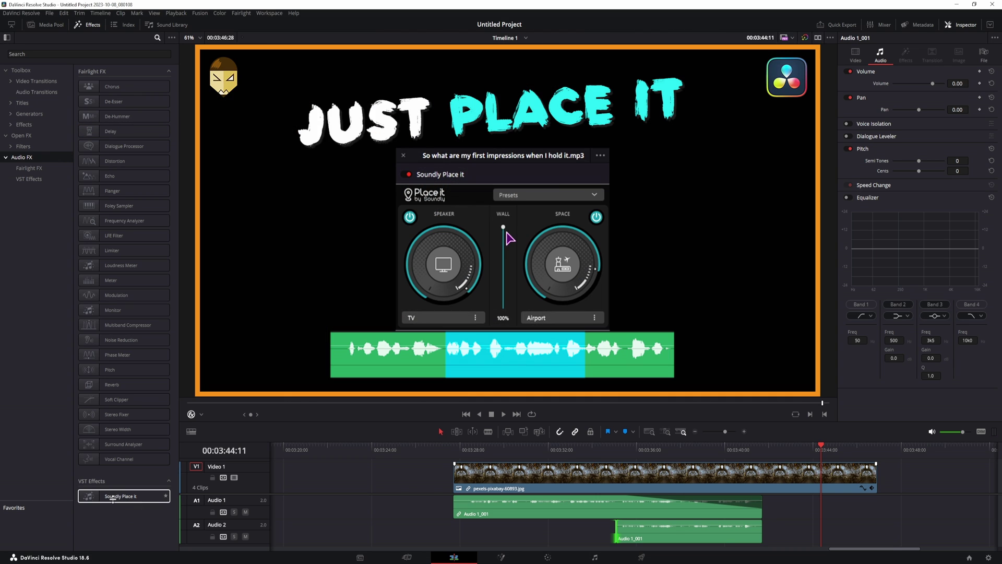
Apply Soundly Place it with the Haunted Cave preset to the A2 copy and fade it in
drag(104, 498, 668, 537)
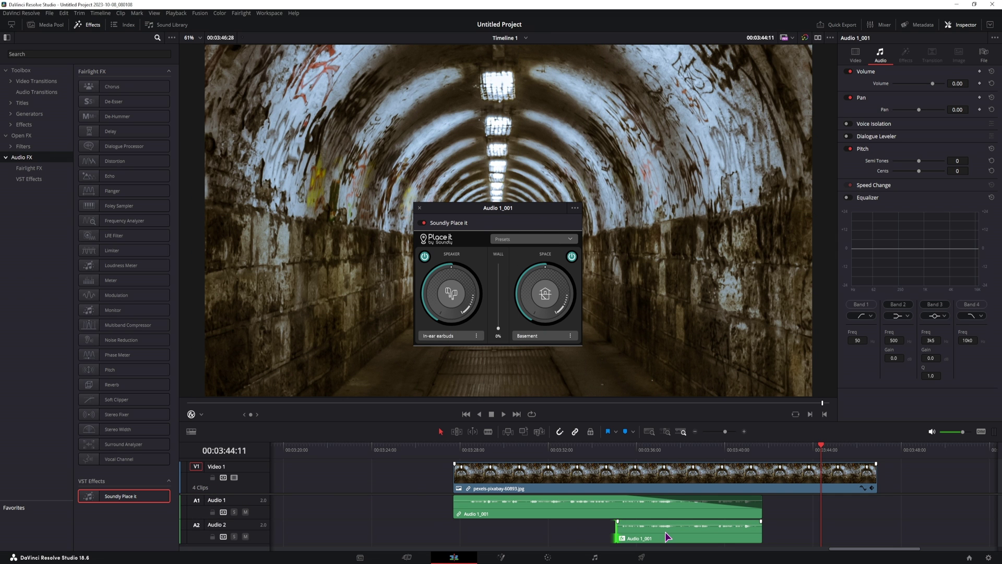
click(520, 241)
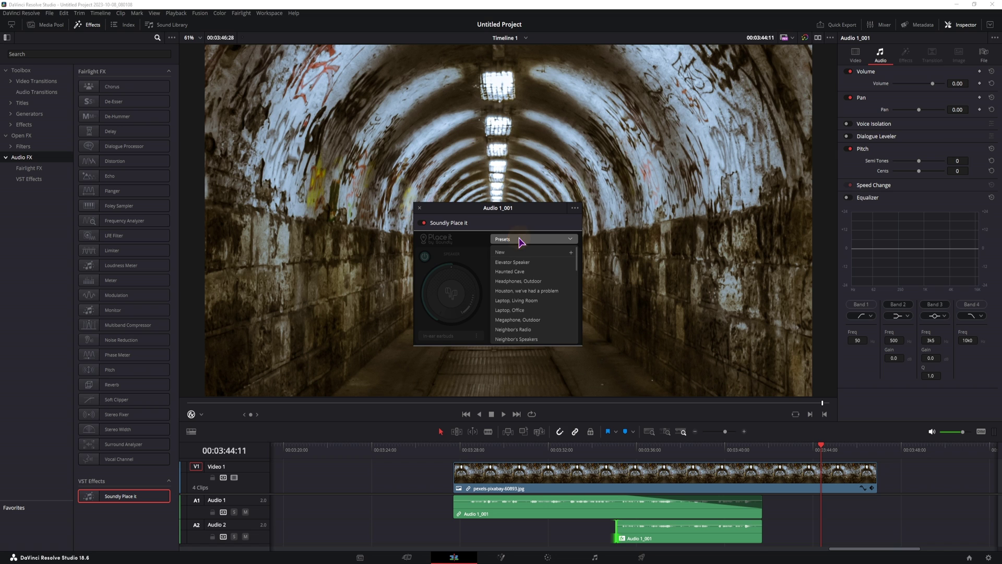
click(525, 272)
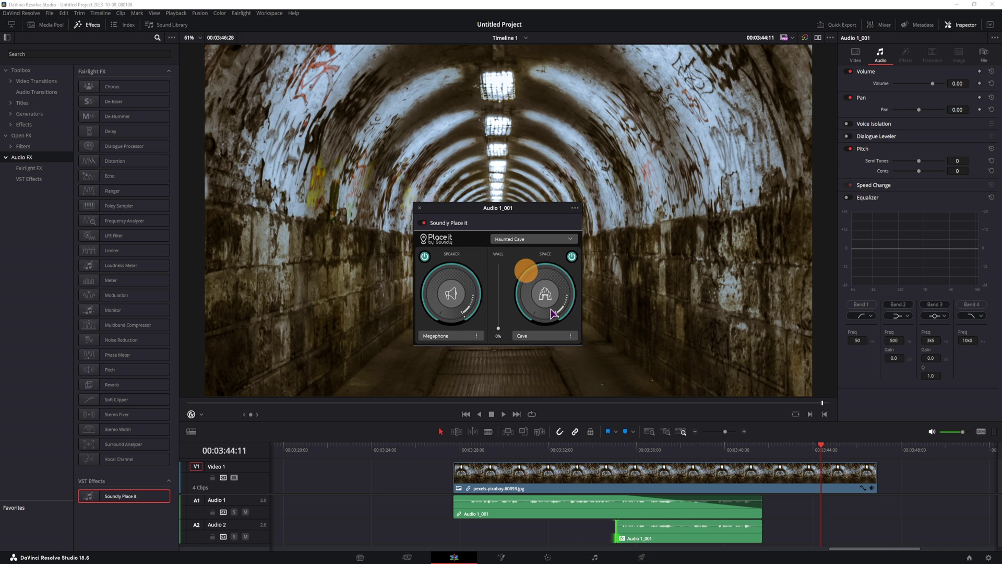
drag(618, 522, 689, 525)
click(565, 536)
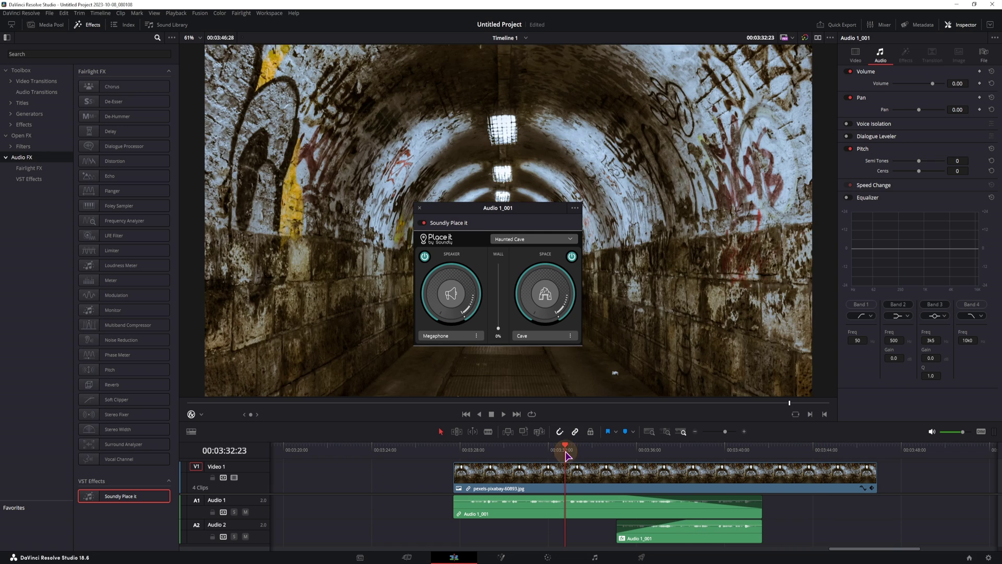
key(space)
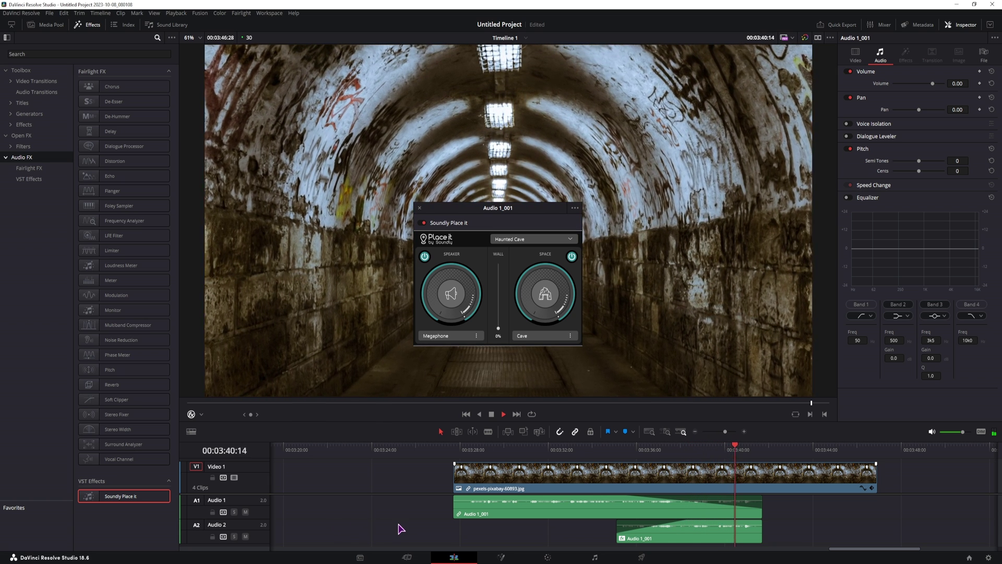
key(space)
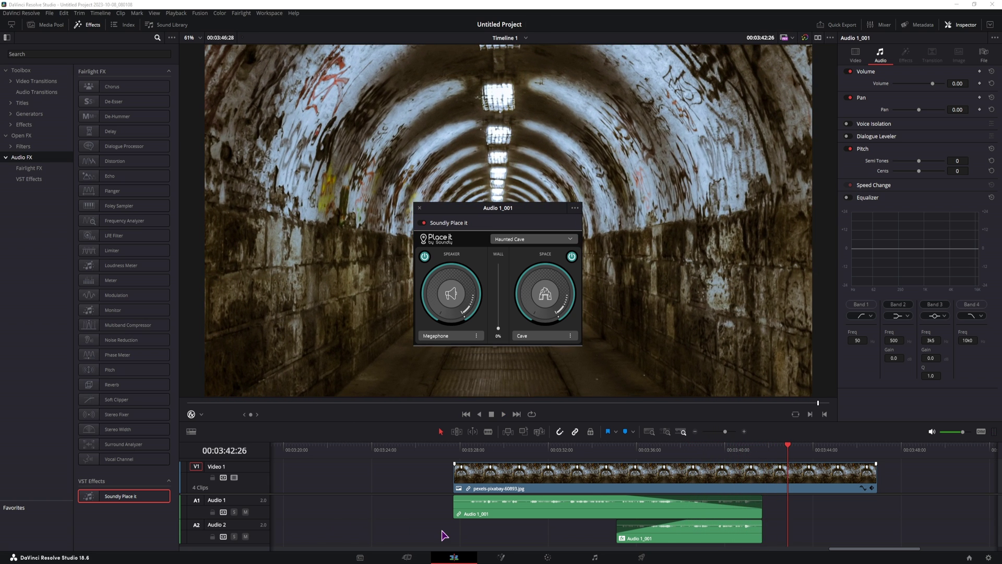